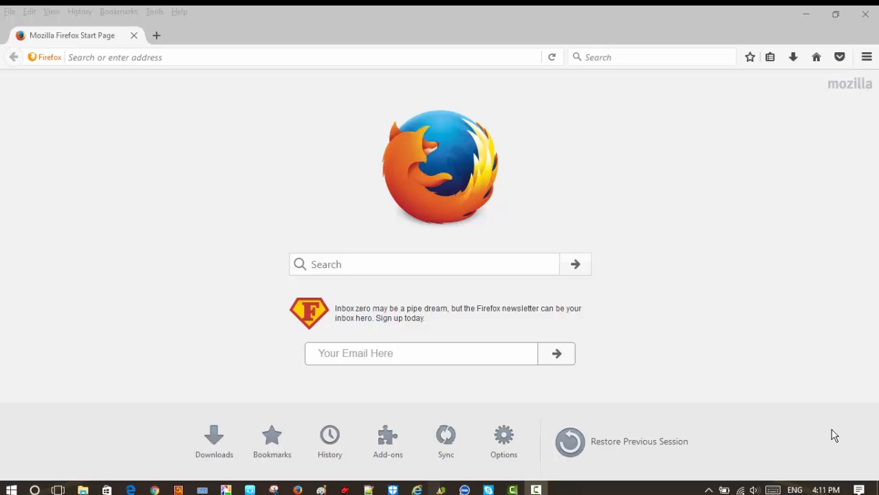
Search the web for pixlr, open the Pixlr Editor result and dismiss its start dialog.
left_click(616, 58)
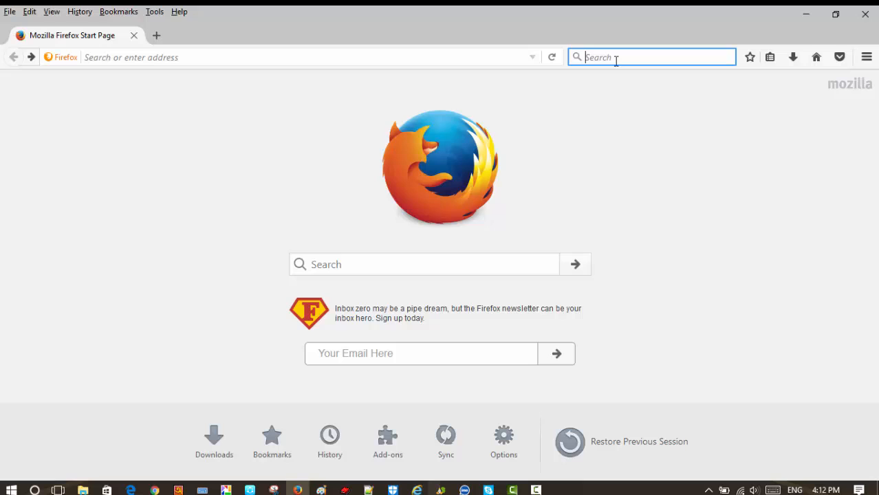
type("pixlr")
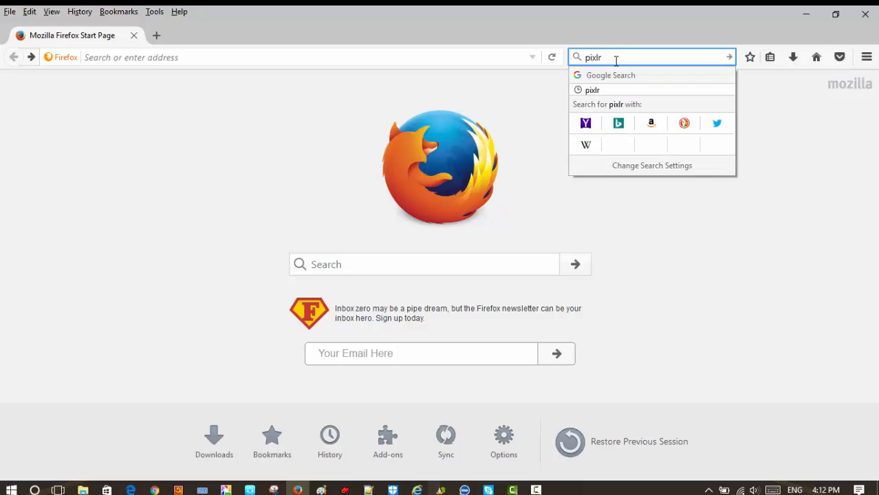
key("Return")
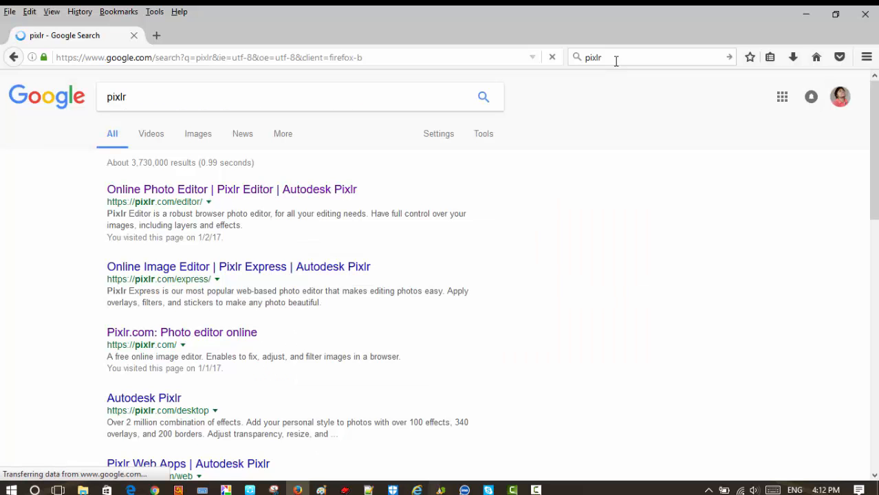
left_click(249, 198)
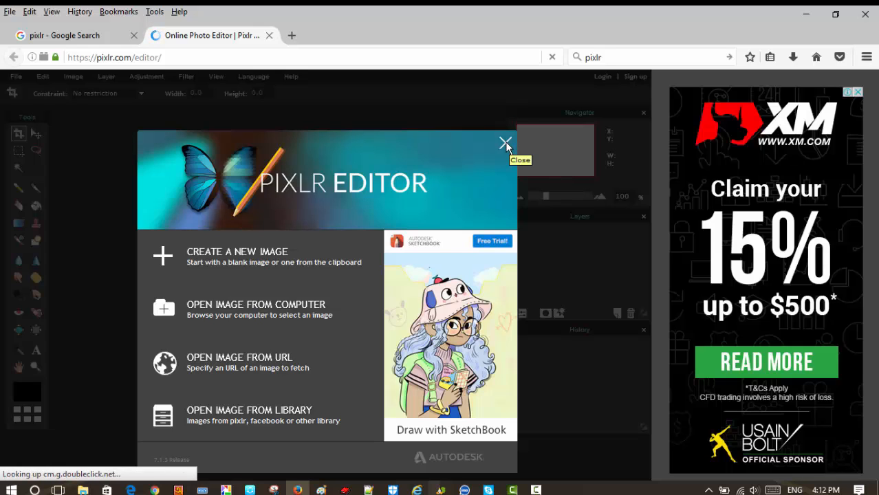
left_click(506, 143)
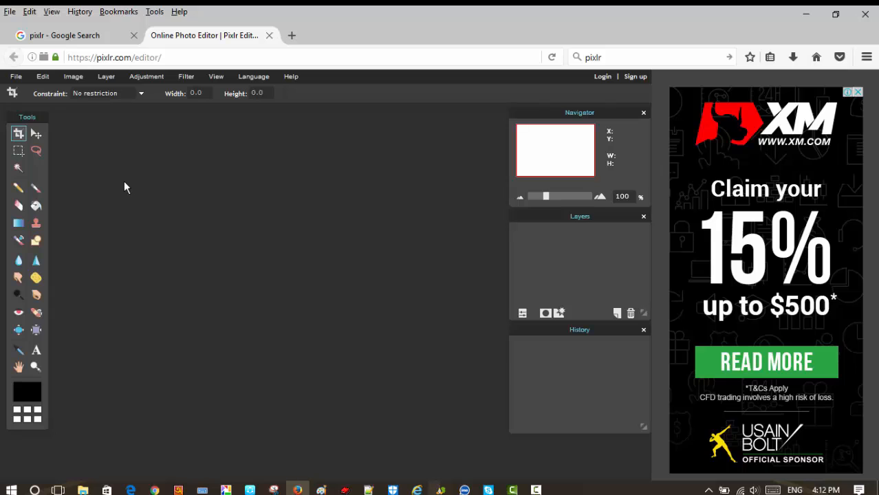
Create a new transparent image 2560 pixels wide and 1440 pixels high.
left_click(16, 78)
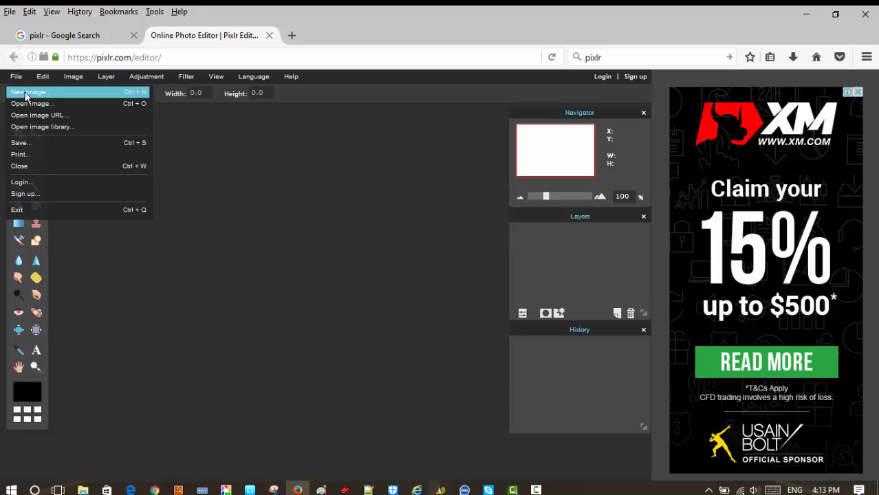
left_click(25, 94)
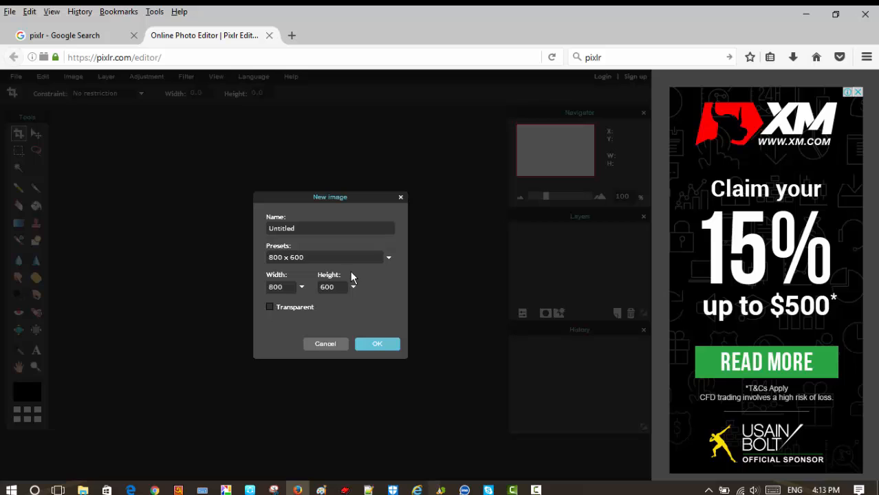
left_click(287, 287)
key("BackSpace")
key("BackSpace")
key("BackSpace")
type("2560")
key("BackSpace")
key("BackSpace")
key("BackSpace")
type("1440")
left_click(378, 344)
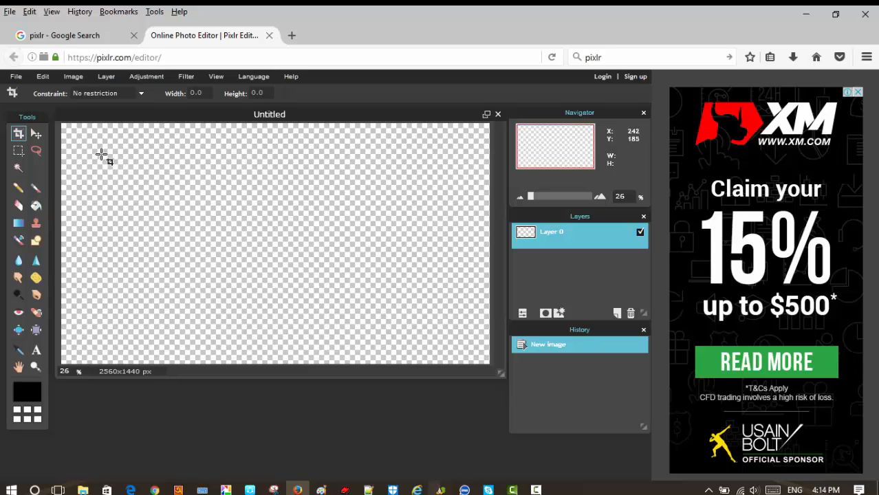
Open the background image 363319-dark-blue-2560x1440.jpg from the Desktop folder.
left_click(16, 76)
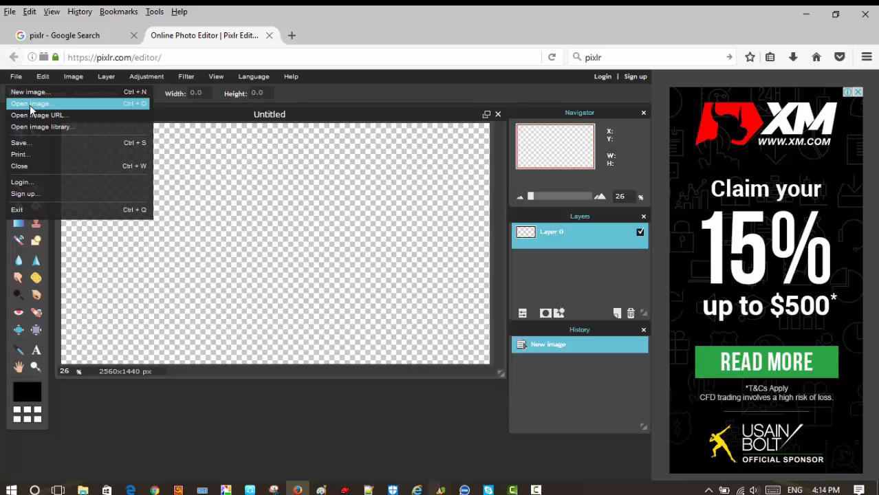
left_click(30, 104)
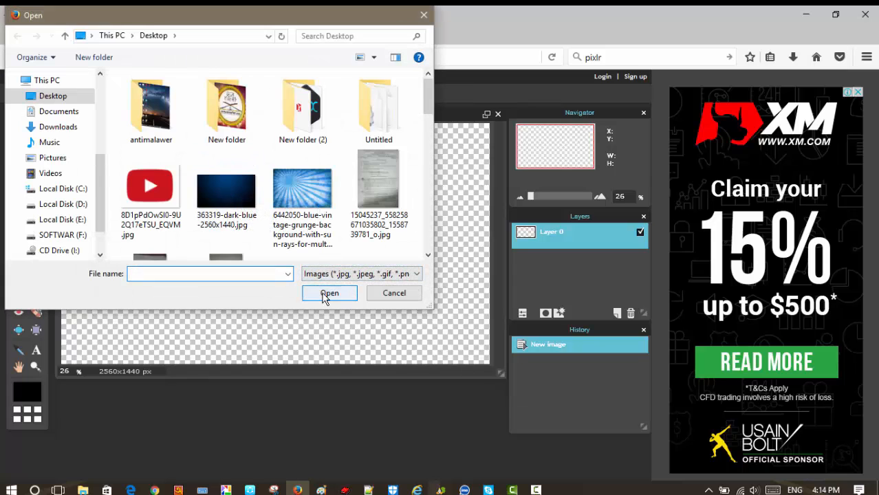
left_click(245, 198)
left_click(330, 294)
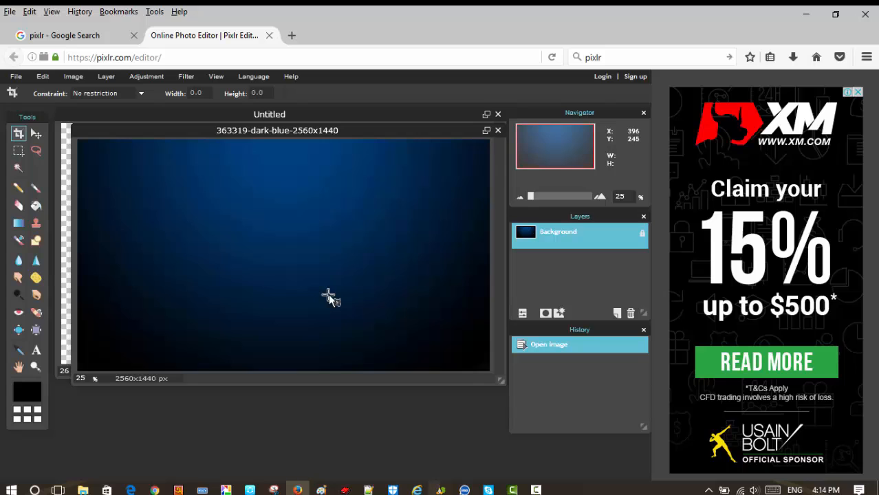
Copy the entire dark blue image and paste it into the Untitled image as a new layer.
key("v")
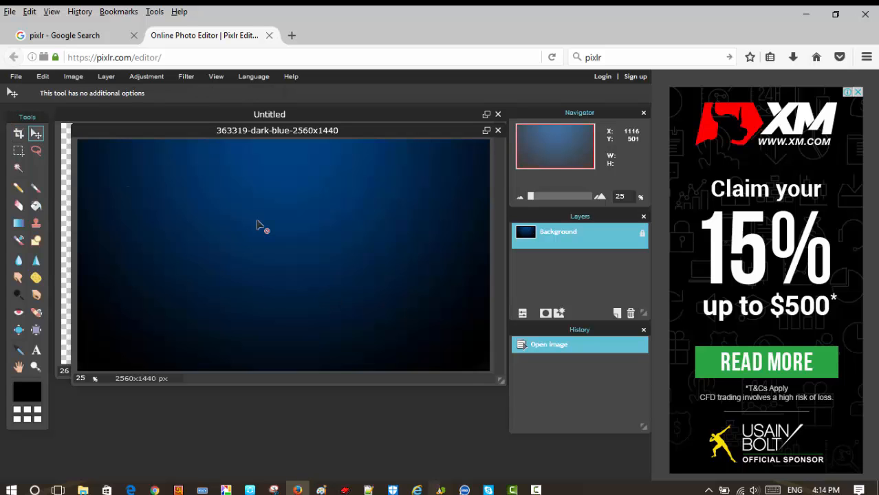
key("ctrl+a")
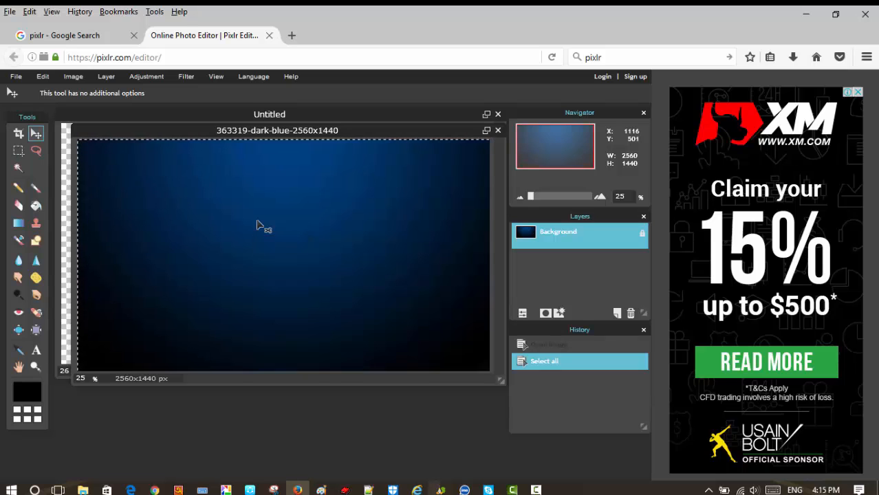
key("ctrl+c")
left_click(70, 167)
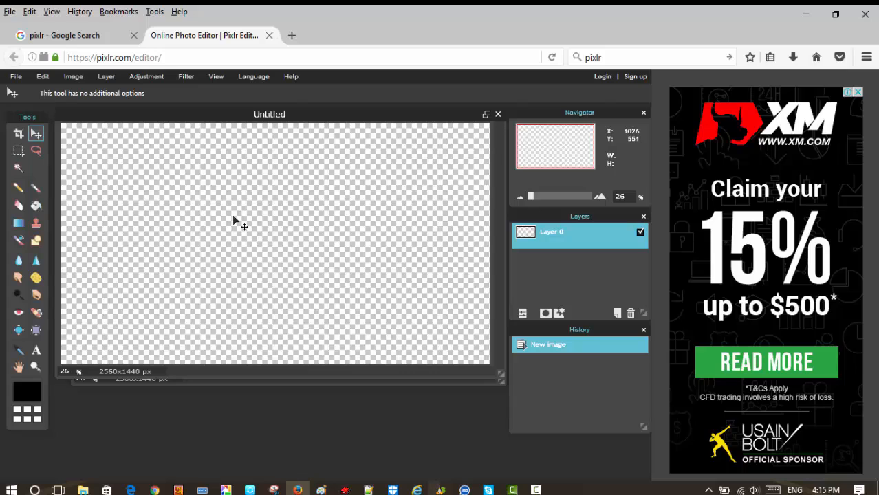
key("ctrl+v")
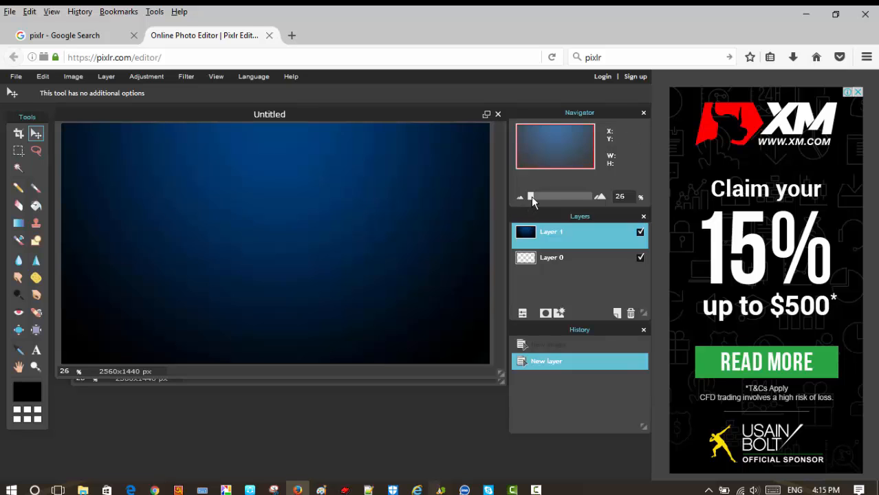
Add a text layer reading "ADNAN iTECH" near the middle of the blue background.
left_click_drag(532, 196, 538, 196)
left_click(36, 350)
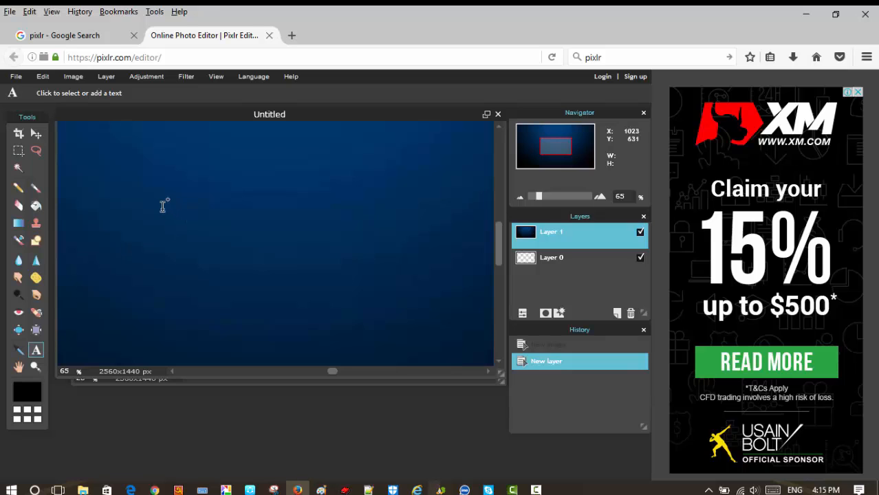
left_click(169, 231)
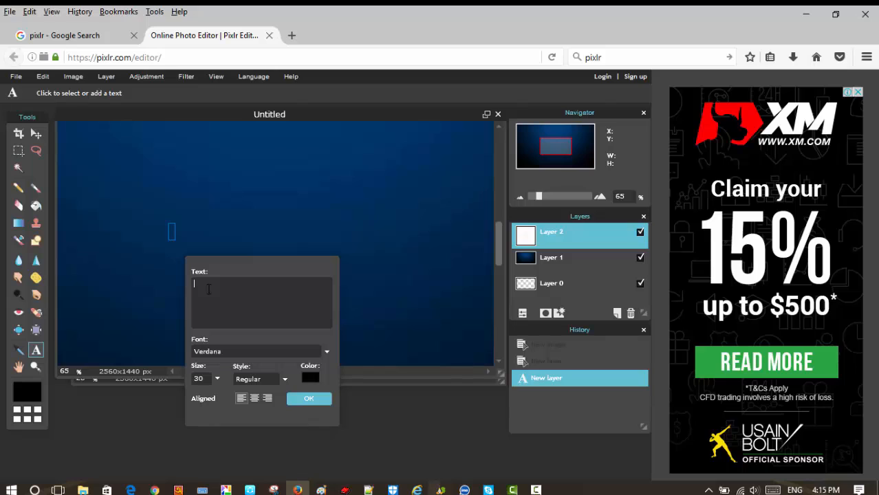
type("ADNAN")
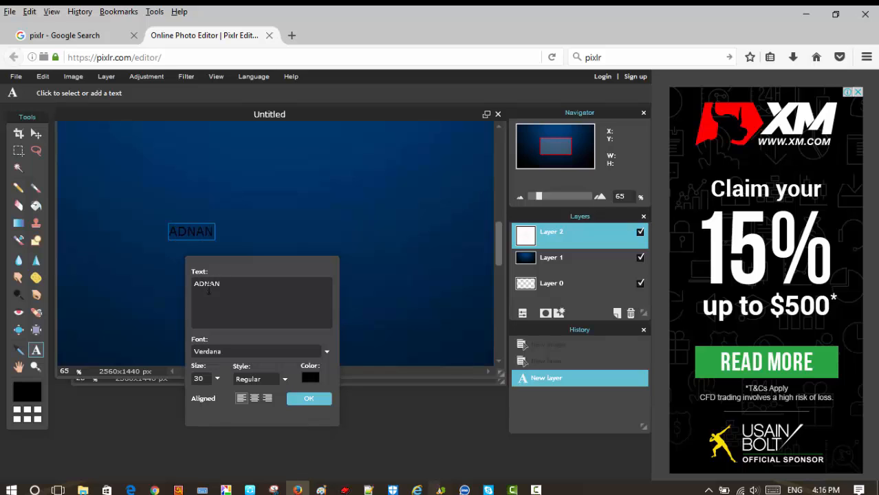
type(" I")
key("BackSpace")
type("iTECH")
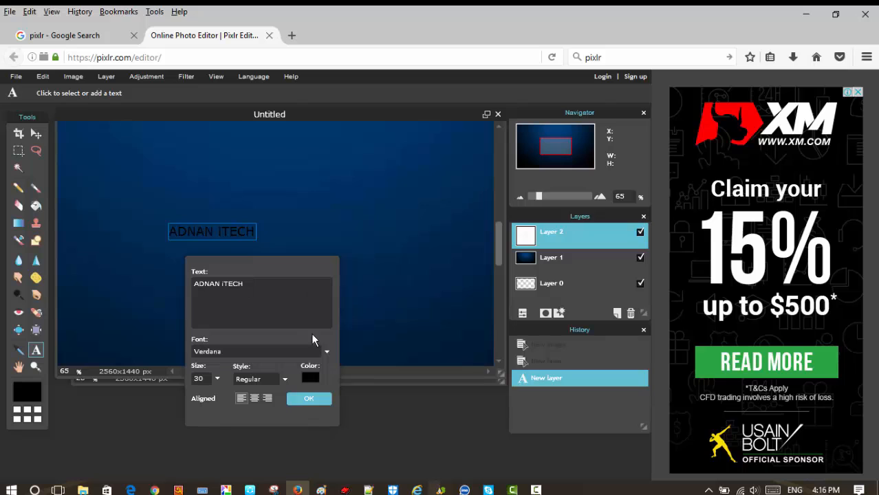
Format the ADNAN iTECH text at size 130 in bold style with white colour (ffffff).
left_click(217, 378)
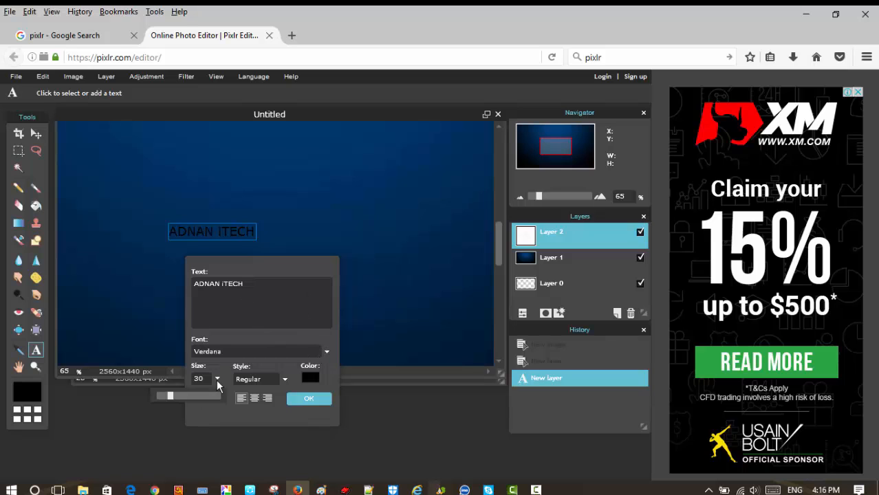
left_click_drag(171, 395, 220, 397)
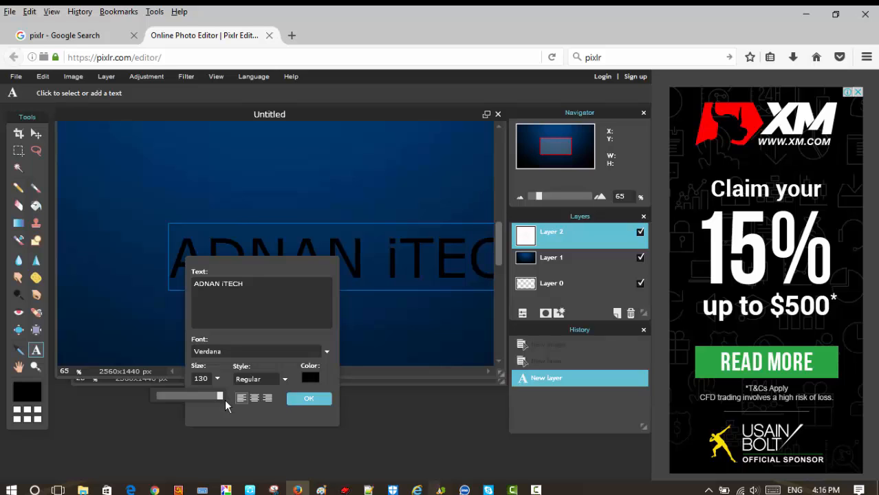
left_click(285, 379)
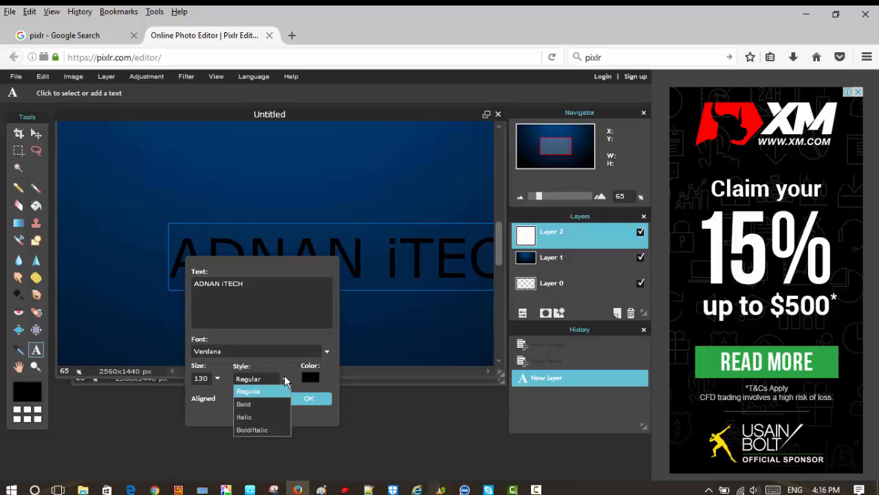
left_click(246, 405)
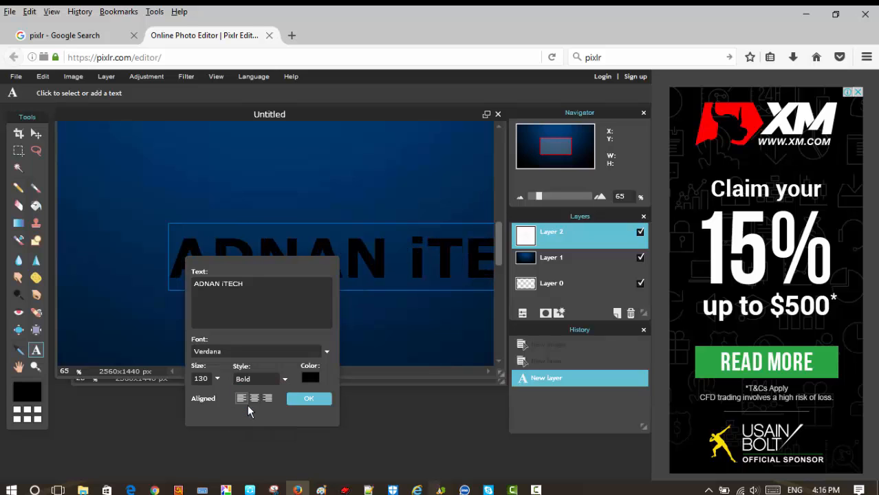
left_click(313, 378)
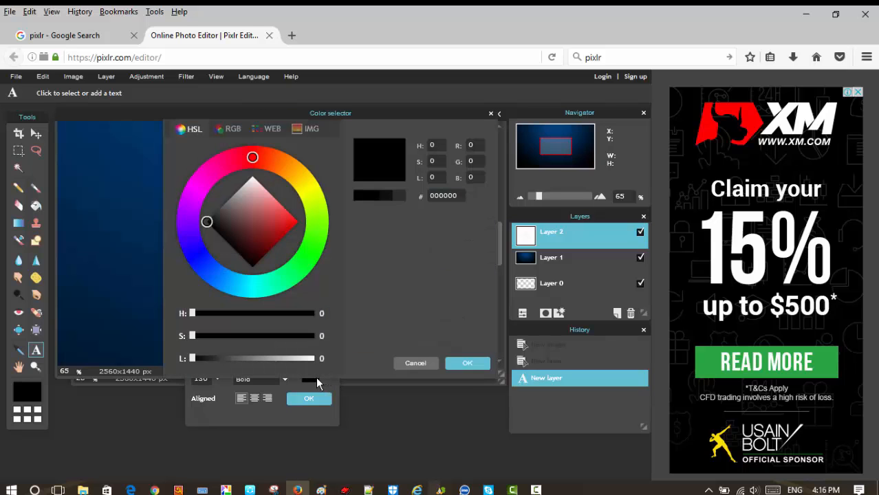
left_click_drag(194, 355, 322, 360)
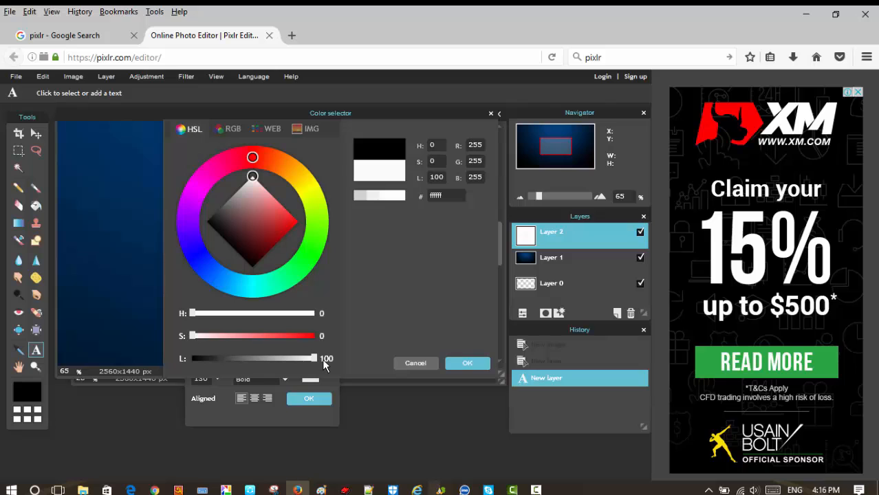
left_click(468, 363)
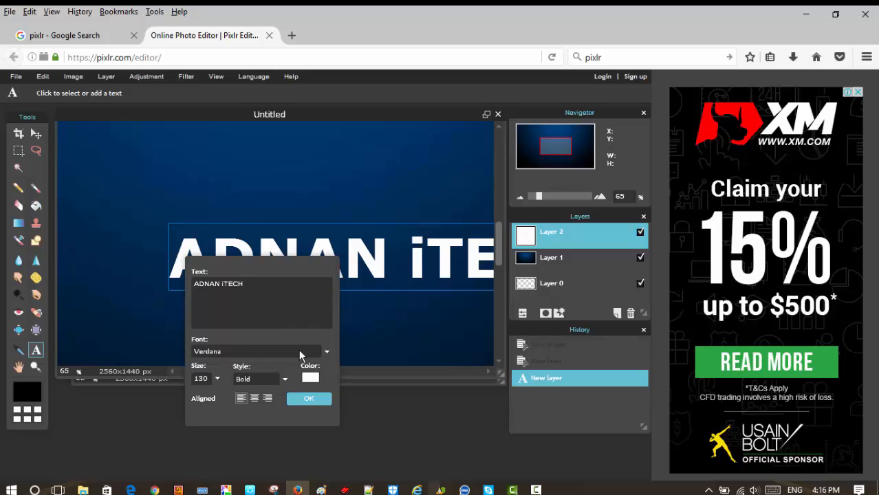
Apply the BatmanForeverAlternate font to the text and move it up and left to centre it horizontally on the background.
left_click(327, 354)
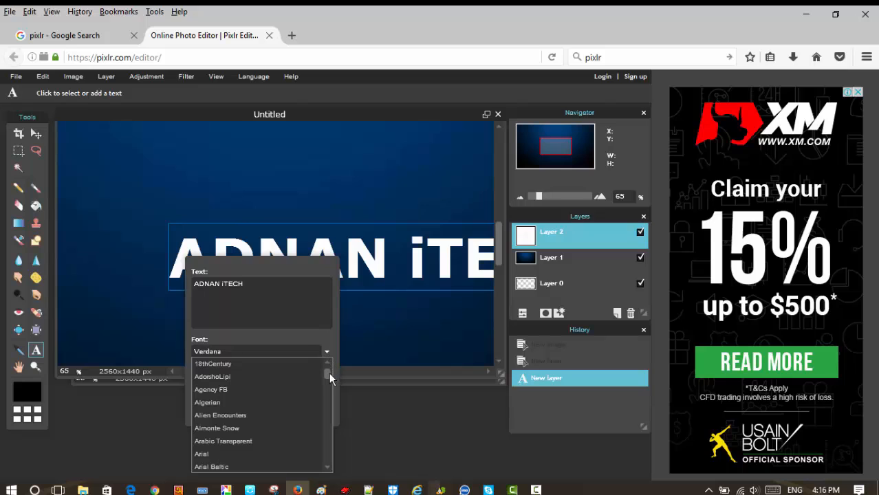
left_click_drag(329, 372, 329, 381)
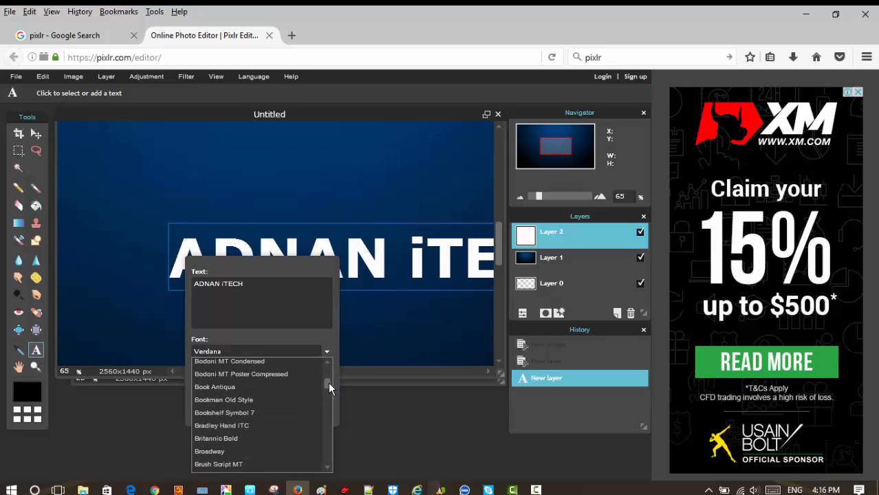
left_click_drag(327, 383, 327, 382)
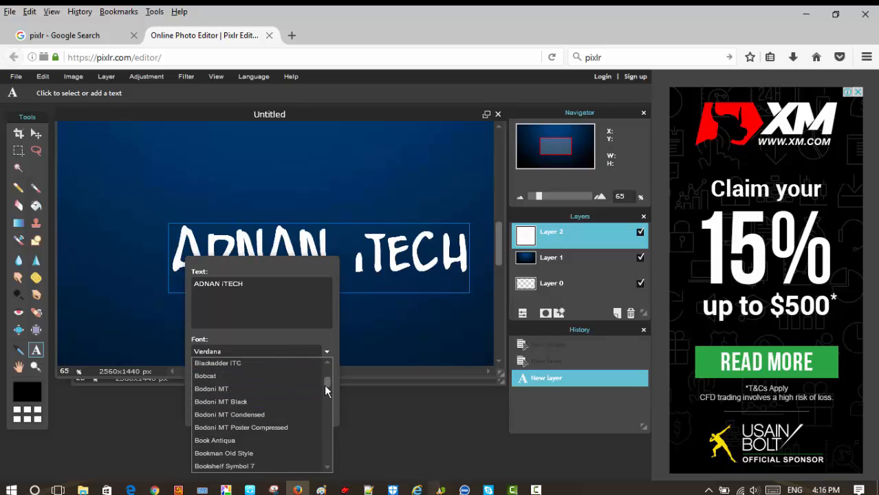
left_click_drag(324, 383, 326, 382)
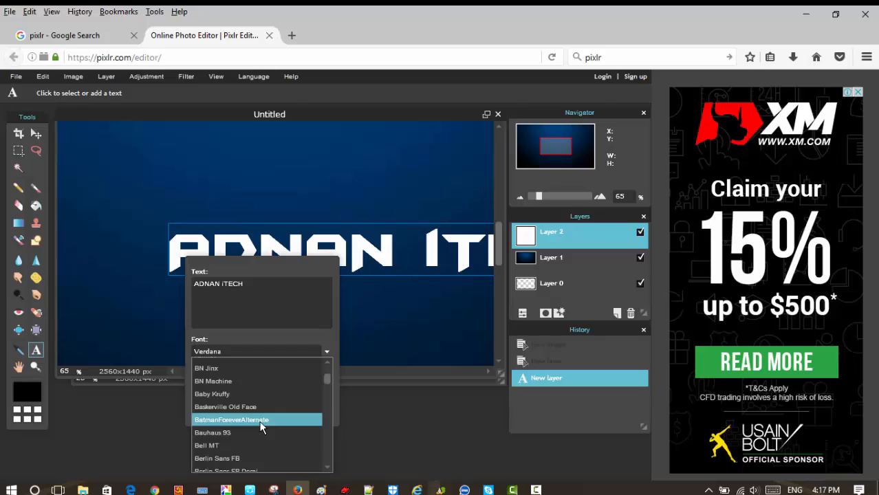
left_click(262, 421)
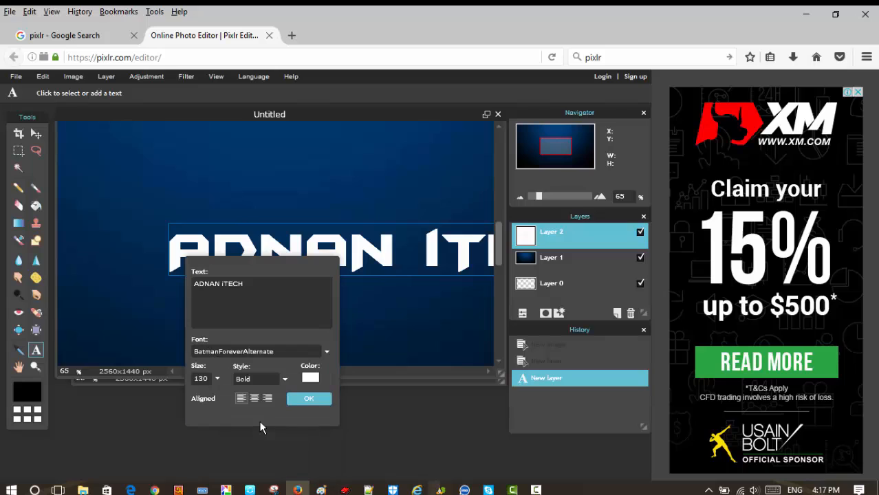
left_click(308, 399)
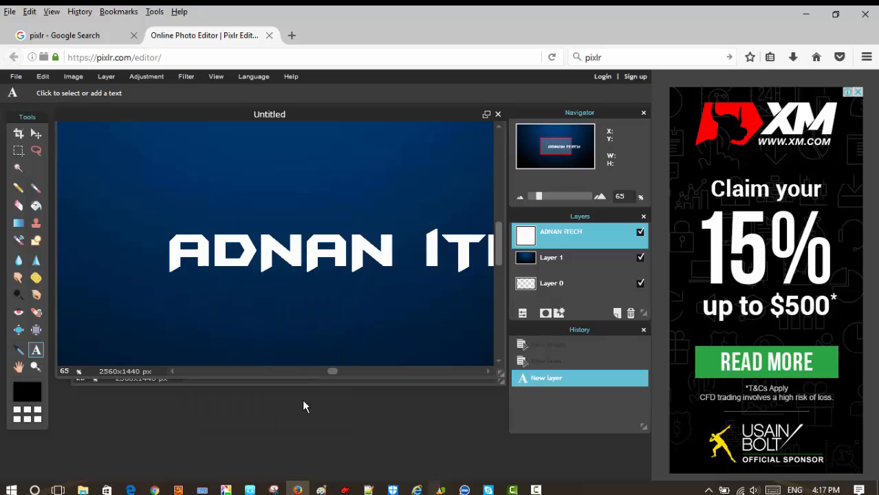
left_click(36, 134)
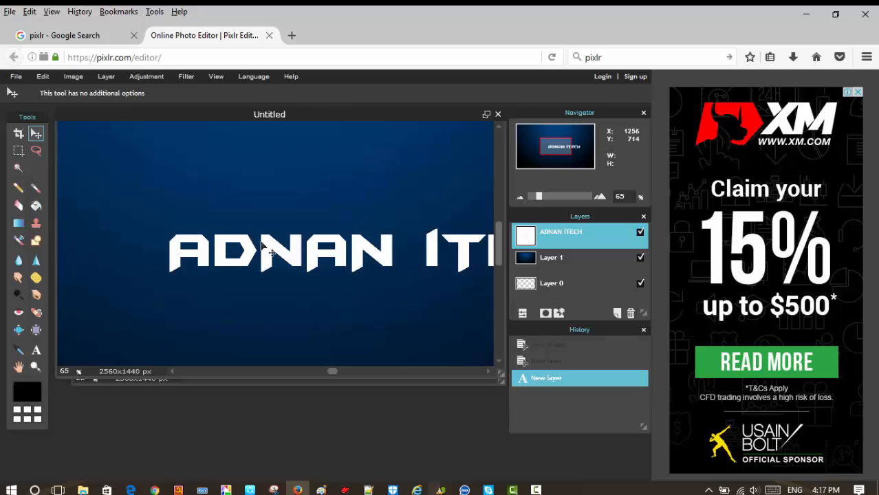
left_click_drag(262, 244, 148, 202)
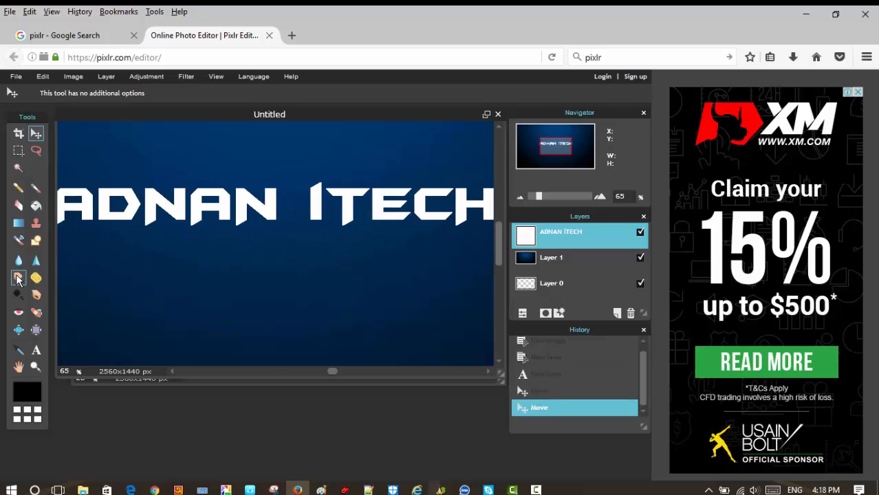